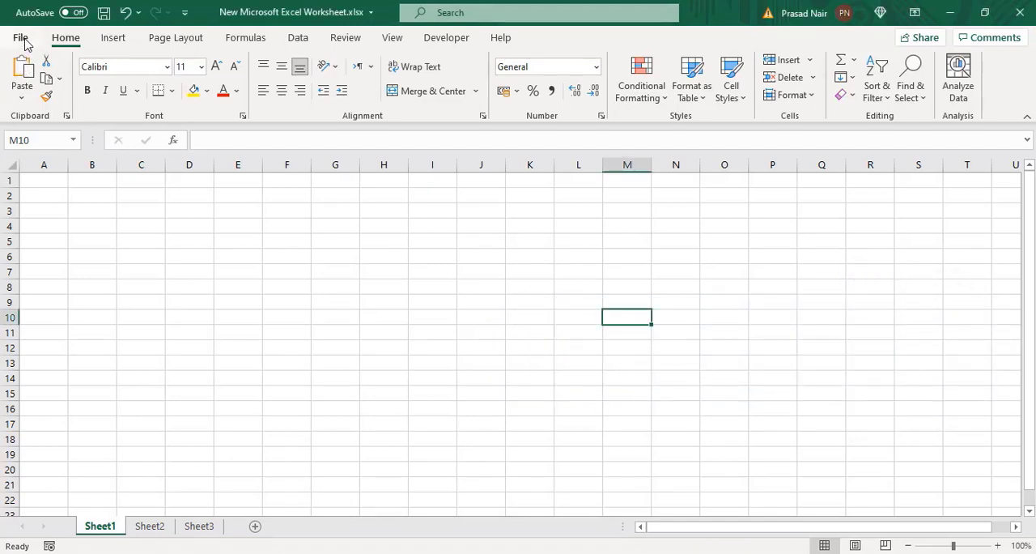
Step: Pin Sales Data.xlsx and SLICERS WITH PIVOT TABLES.xlsx in the recent workbooks list and display the pinned workbooks
{"action": "left_click", "coordinate": [21, 38]}
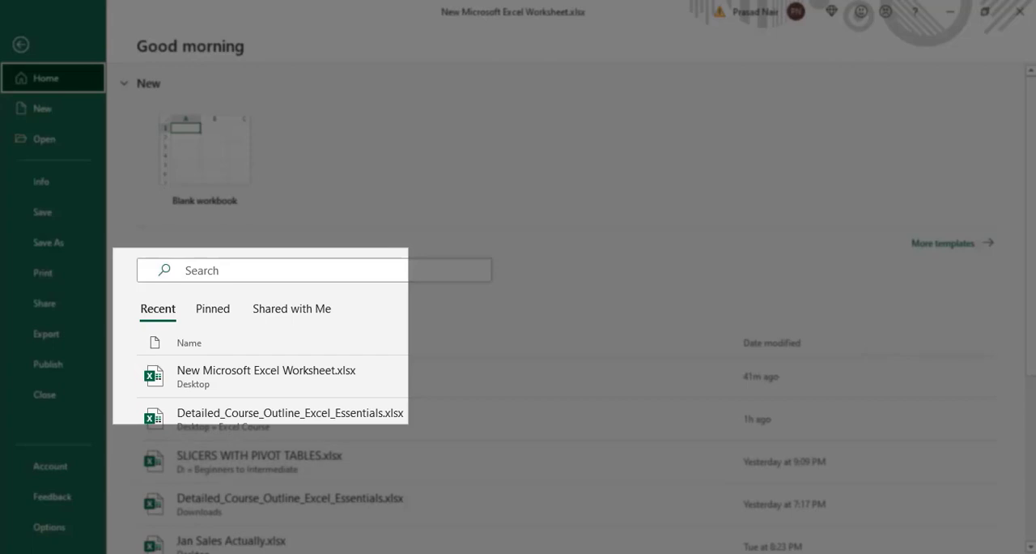
{"action": "left_click_drag", "start_coordinate": [1031, 287], "coordinate": [1033, 334]}
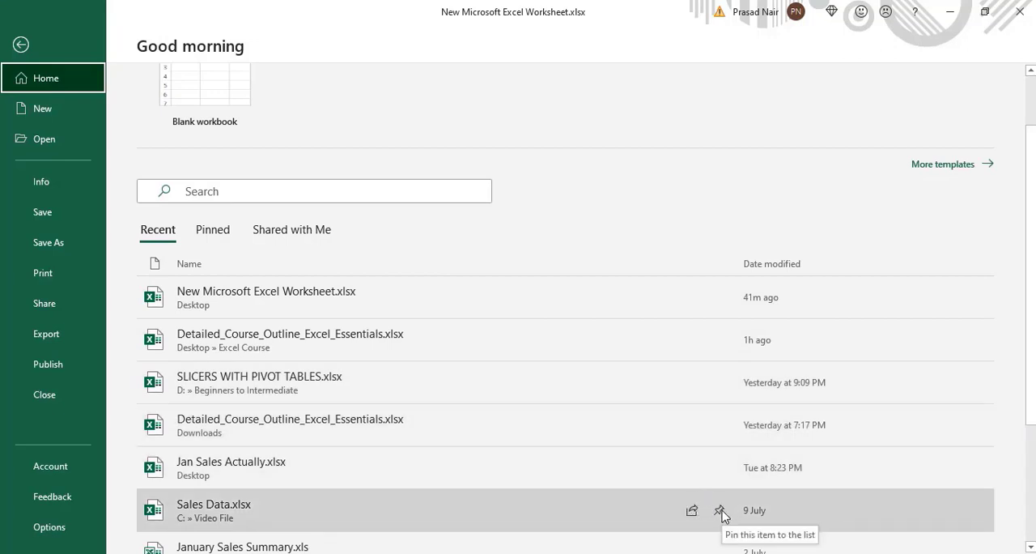
{"action": "left_click", "coordinate": [720, 511]}
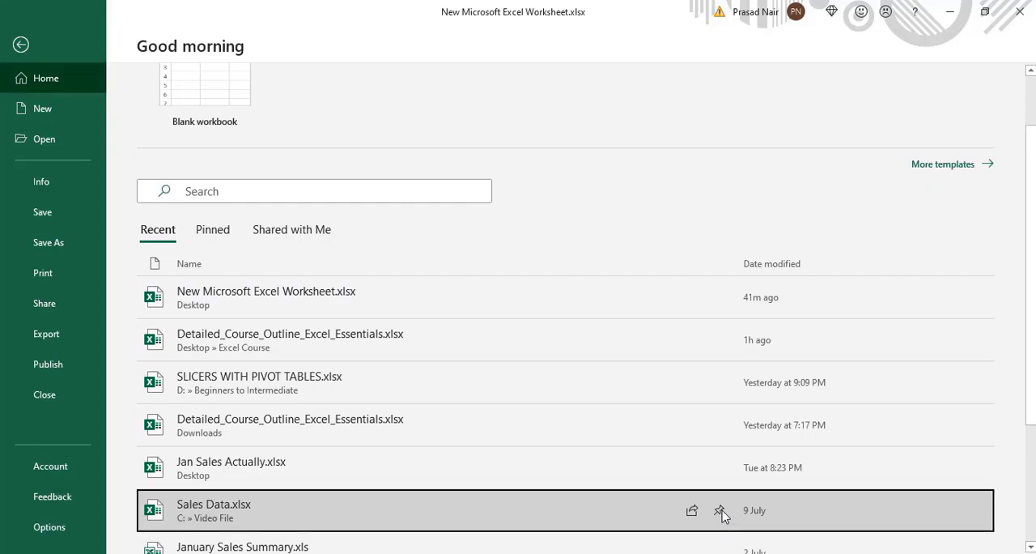
{"action": "scroll", "coordinate": [725, 517], "scroll_direction": "down", "scroll_amount": 2}
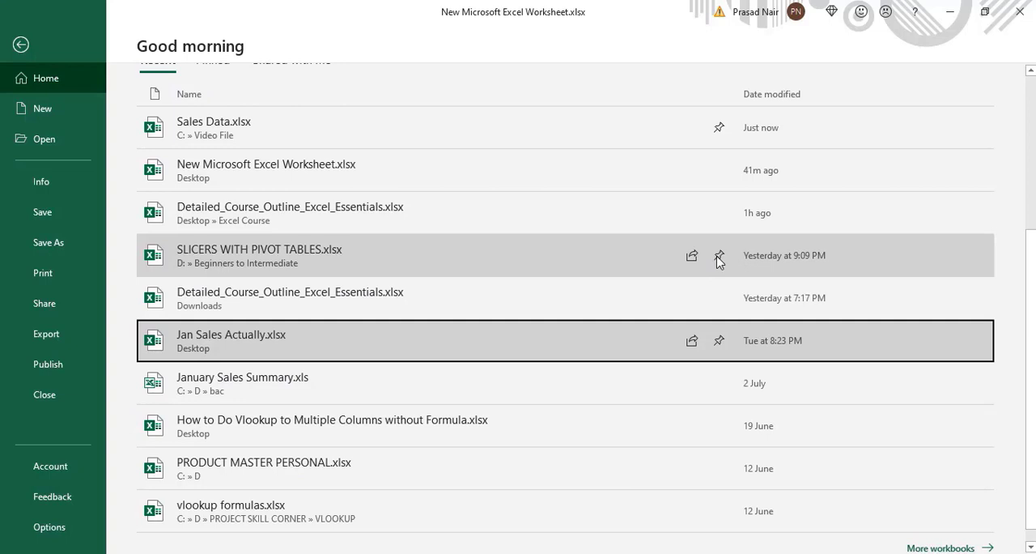
{"action": "left_click", "coordinate": [719, 257]}
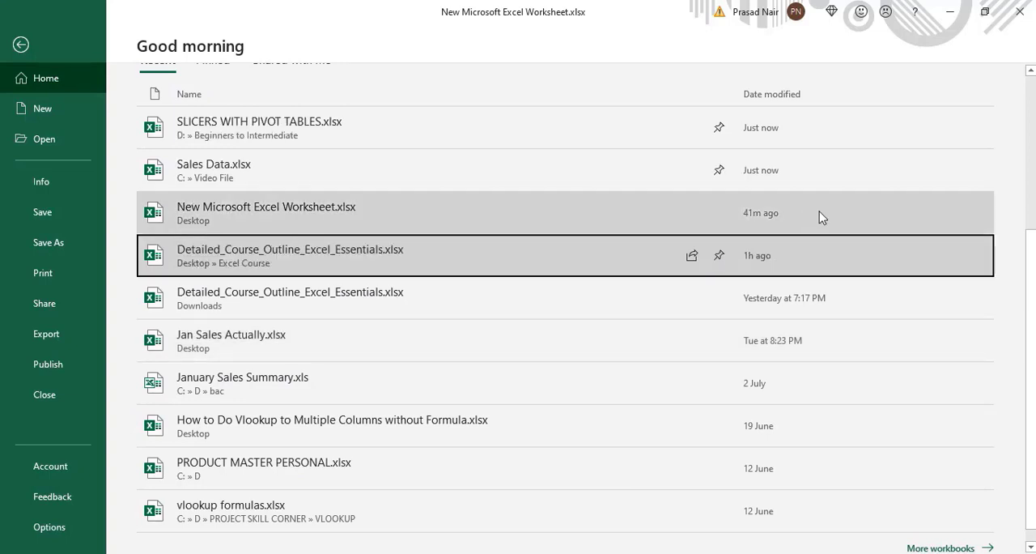
{"action": "scroll", "coordinate": [1012, 209], "scroll_direction": "up", "scroll_amount": 3}
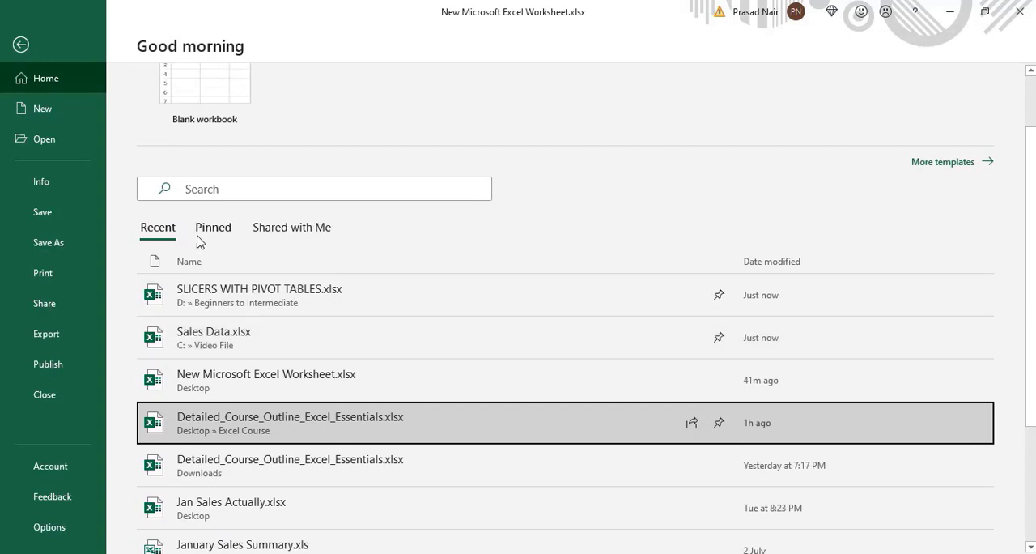
{"action": "left_click", "coordinate": [205, 231]}
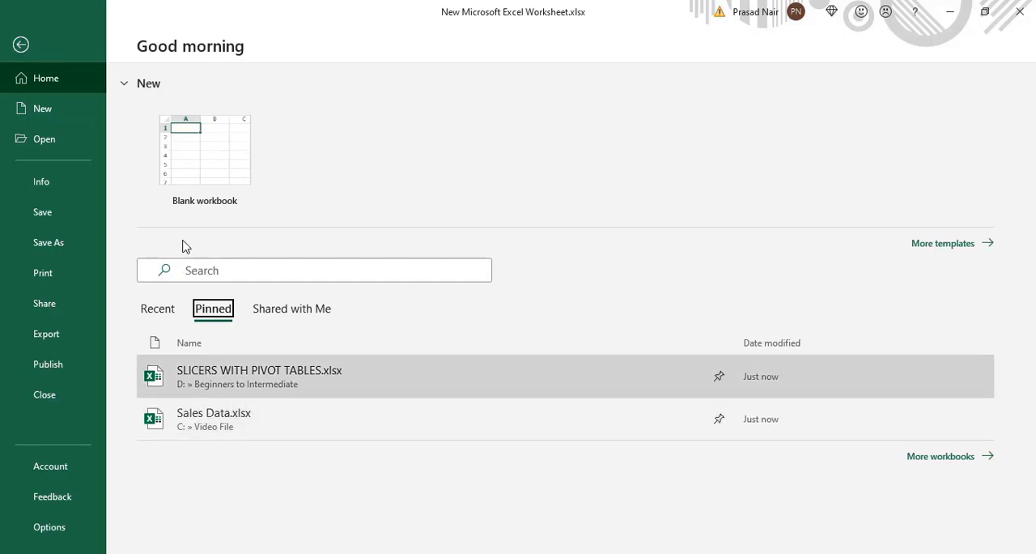
Step: Pin the Downloads folder in the list of recent folders for opening workbooks
{"action": "left_click", "coordinate": [71, 143]}
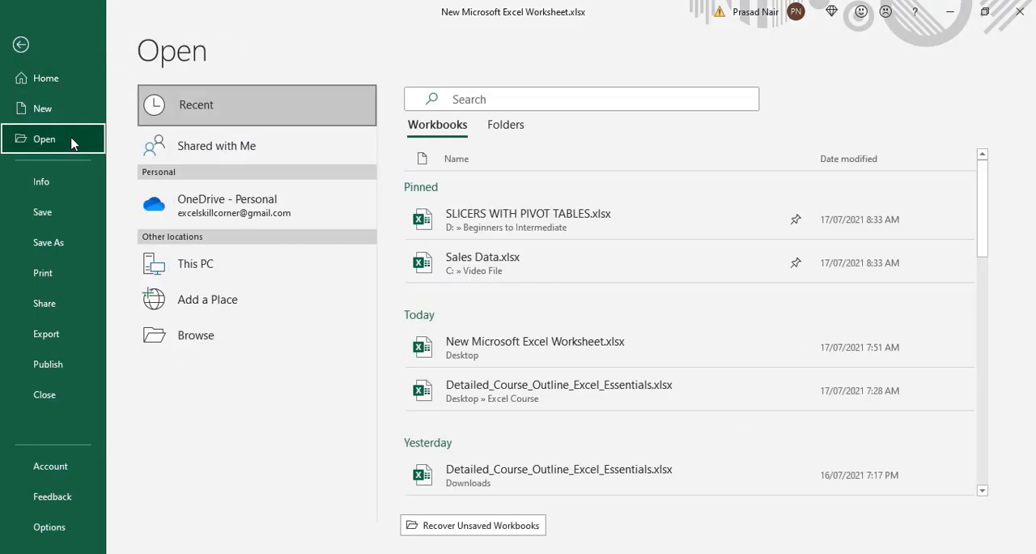
{"action": "left_click", "coordinate": [506, 125]}
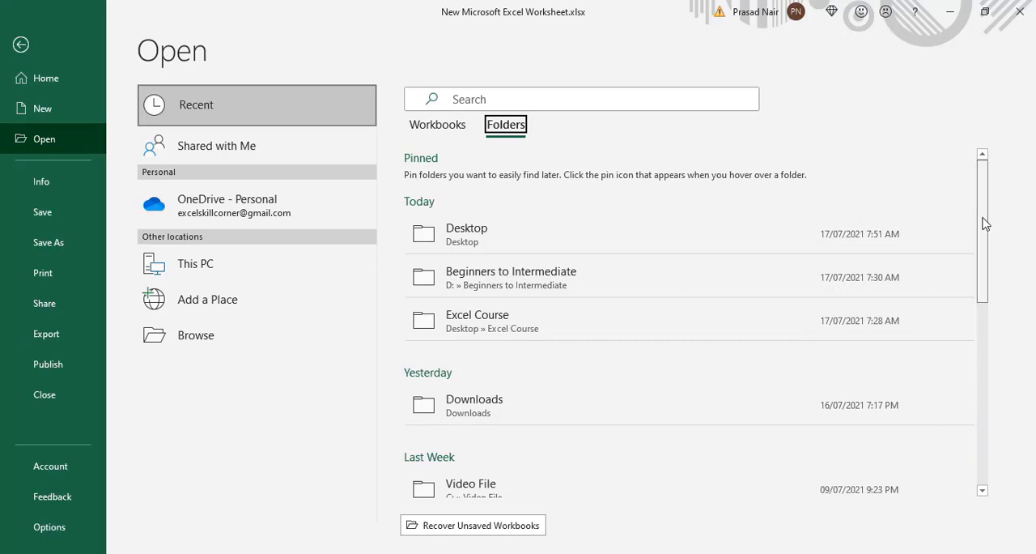
{"action": "left_click_drag", "start_coordinate": [983, 219], "coordinate": [982, 259]}
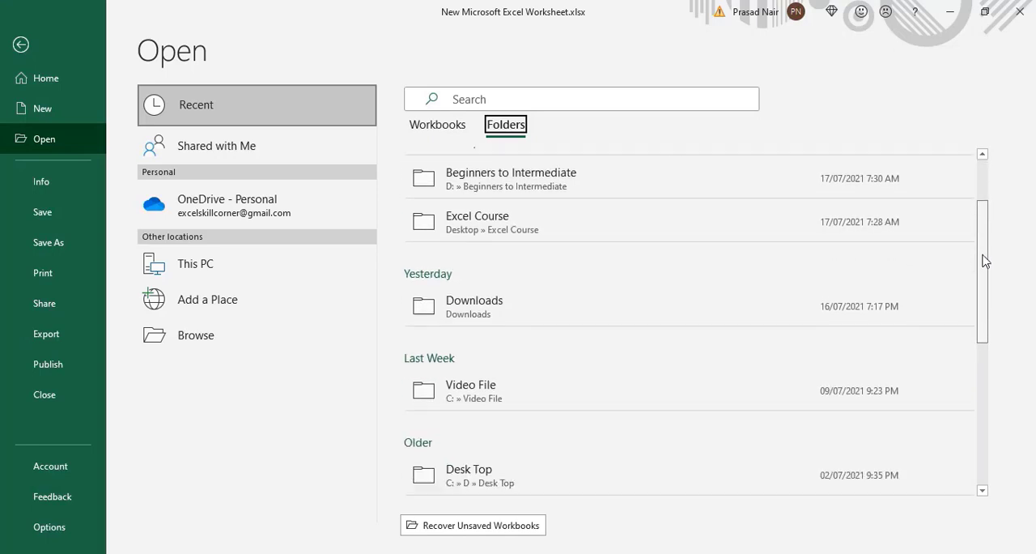
{"action": "left_click", "coordinate": [796, 308]}
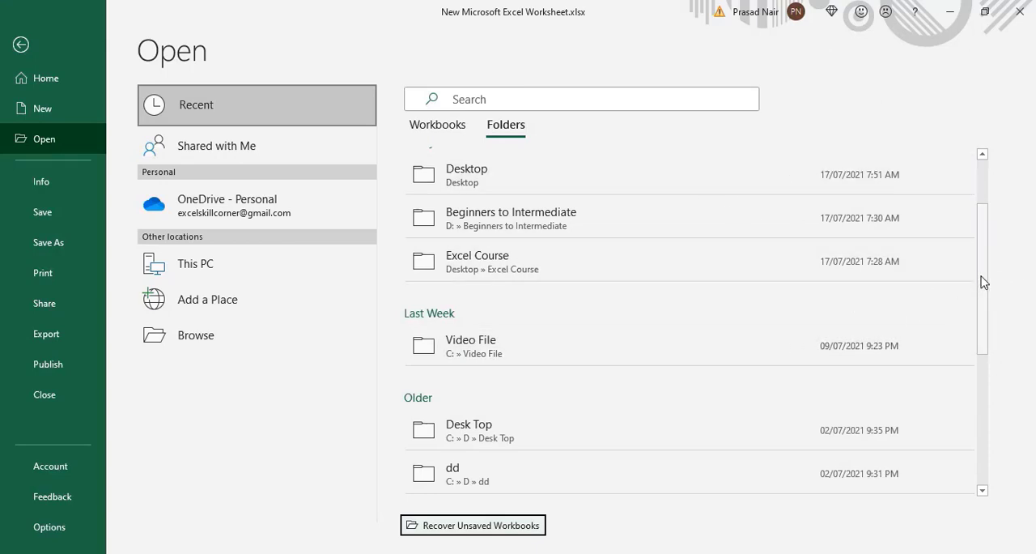
{"action": "left_click_drag", "start_coordinate": [983, 281], "coordinate": [978, 199]}
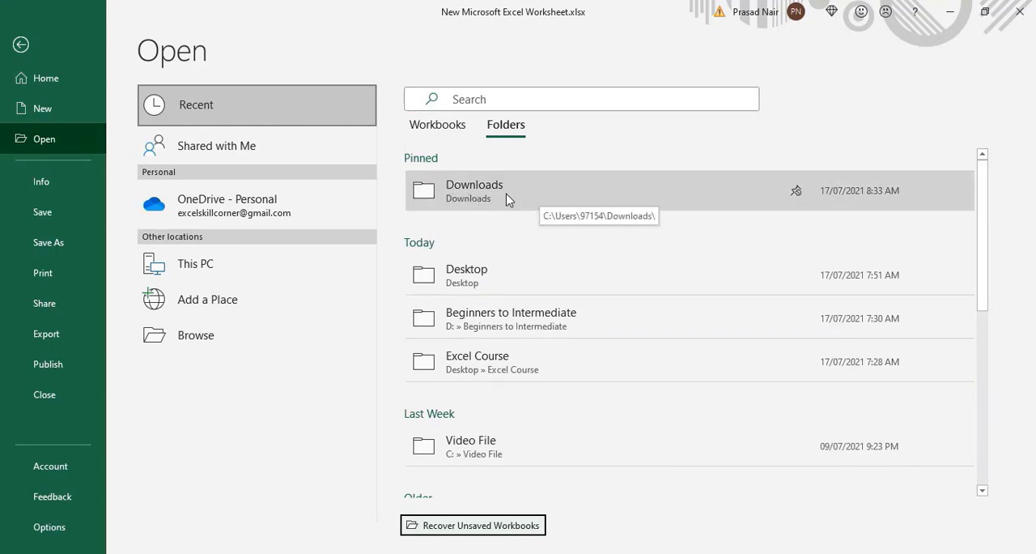
{"action": "left_click", "coordinate": [204, 529]}
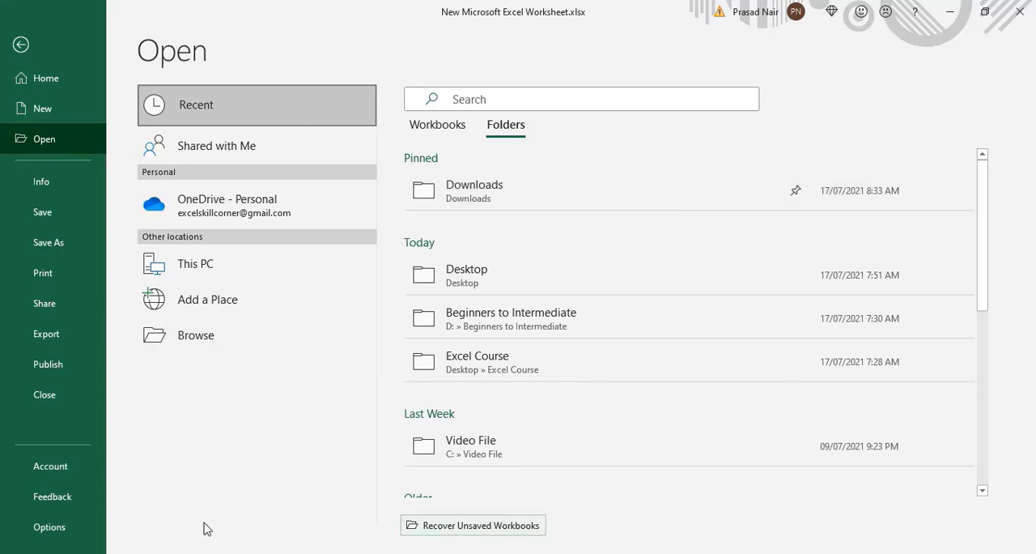
Step: Add a new custom tab after Home in the ribbon customization options
{"action": "left_click", "coordinate": [55, 537]}
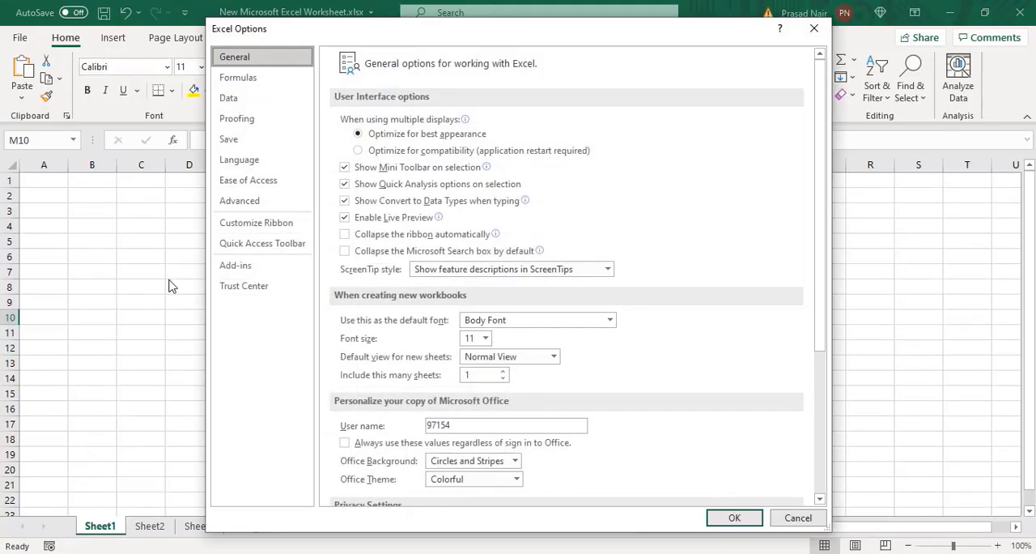
{"action": "left_click", "coordinate": [259, 224]}
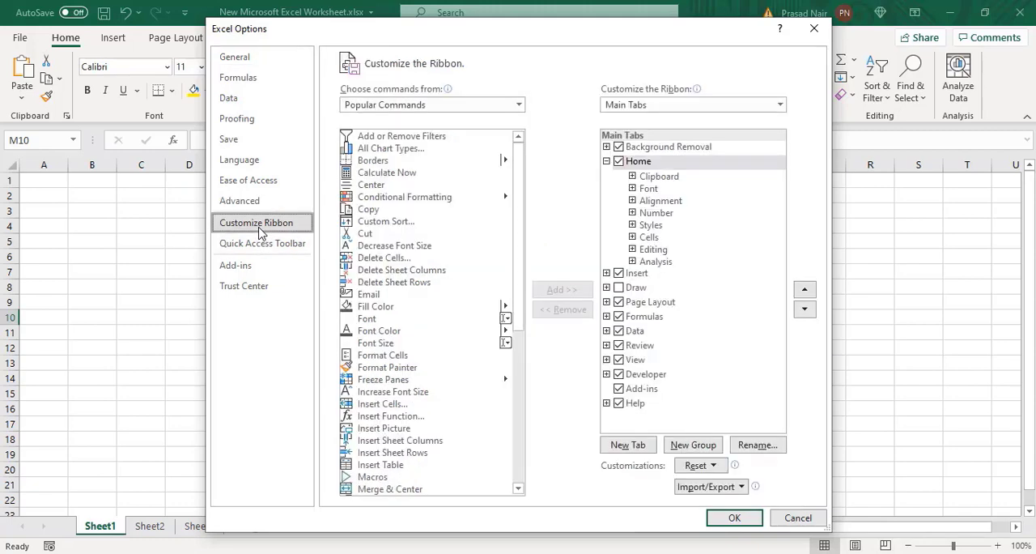
{"action": "left_click_drag", "start_coordinate": [558, 39], "coordinate": [551, 91]}
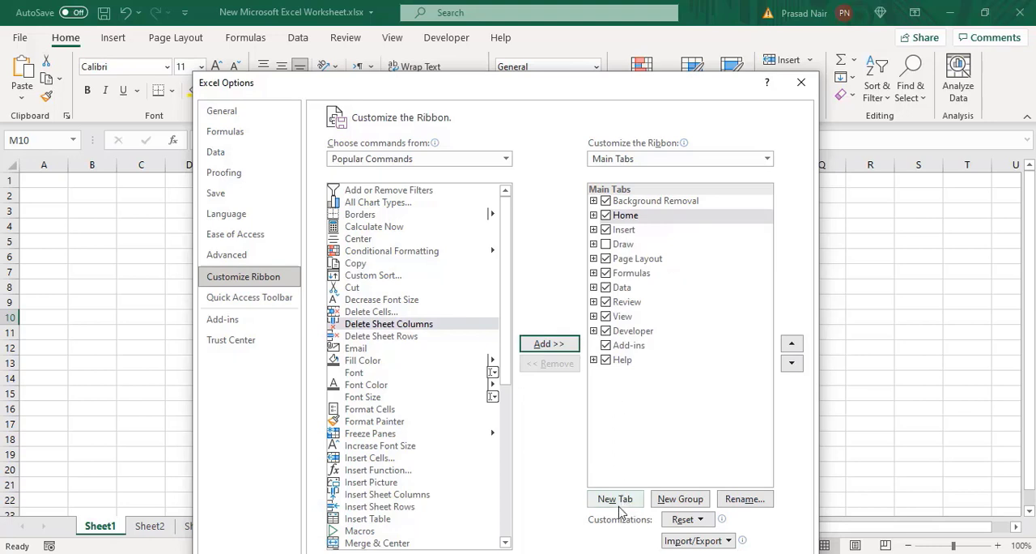
{"action": "left_click", "coordinate": [615, 499]}
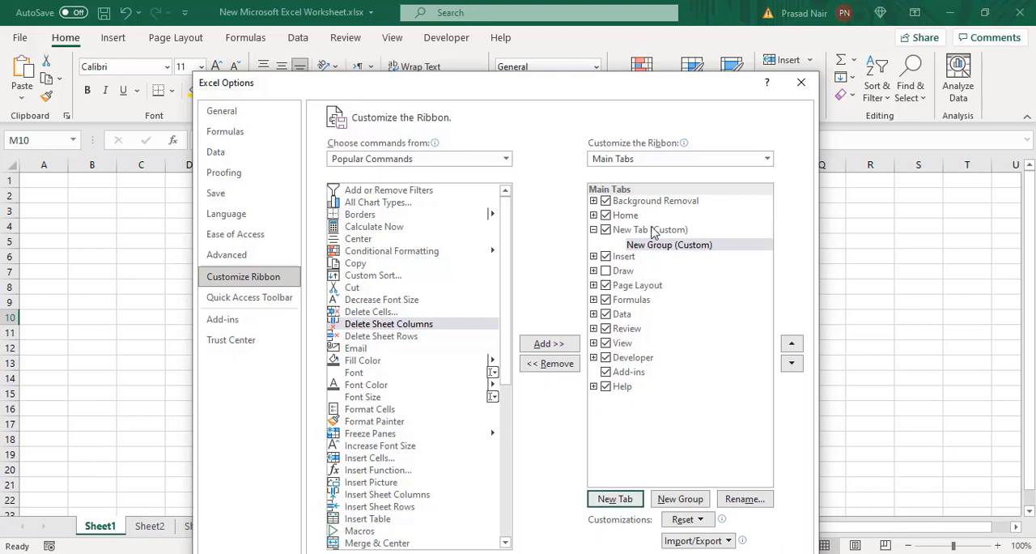
{"action": "left_click", "coordinate": [593, 230]}
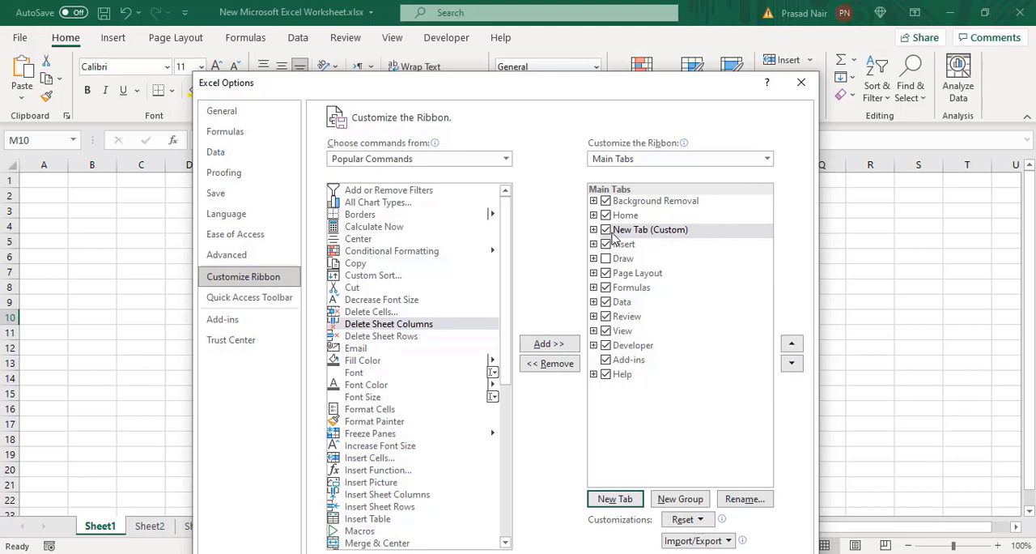
{"action": "left_click", "coordinate": [594, 231]}
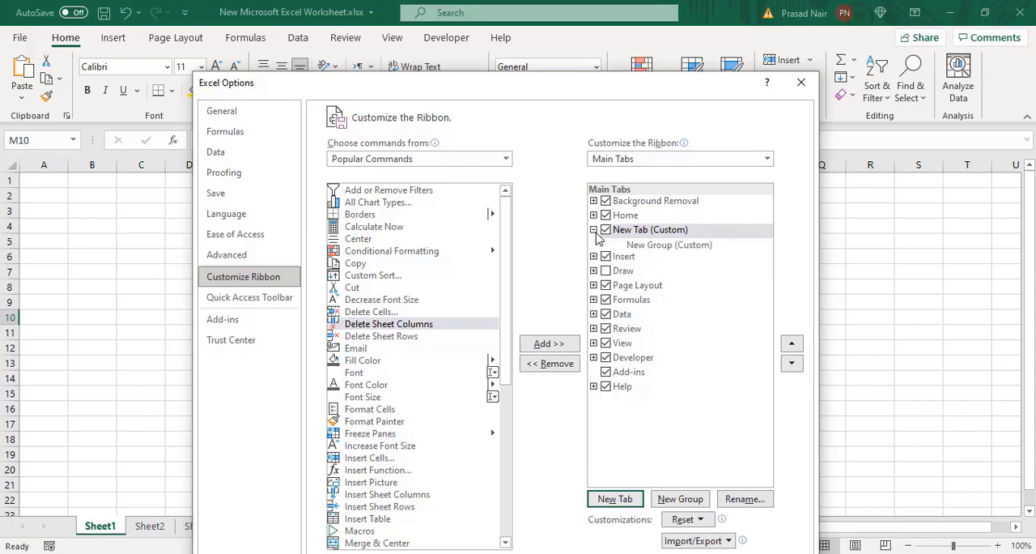
{"action": "left_click", "coordinate": [641, 230]}
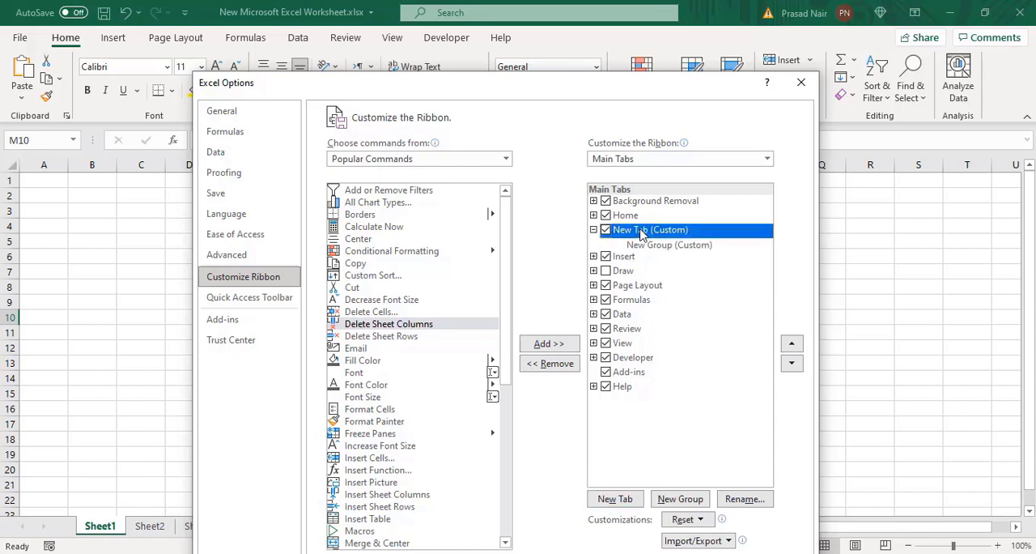
{"action": "double_click", "coordinate": [641, 234]}
{"action": "double_click", "coordinate": [642, 234]}
Step: Add the Delete Sheet Columns and Insert Cells commands to the new custom tab's group
{"action": "left_click", "coordinate": [647, 245]}
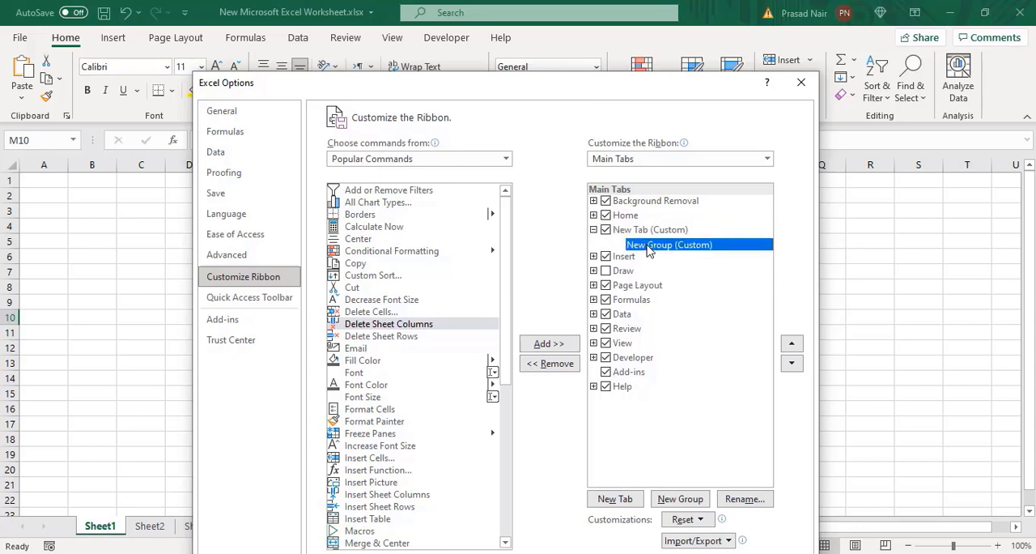
{"action": "left_click", "coordinate": [418, 324]}
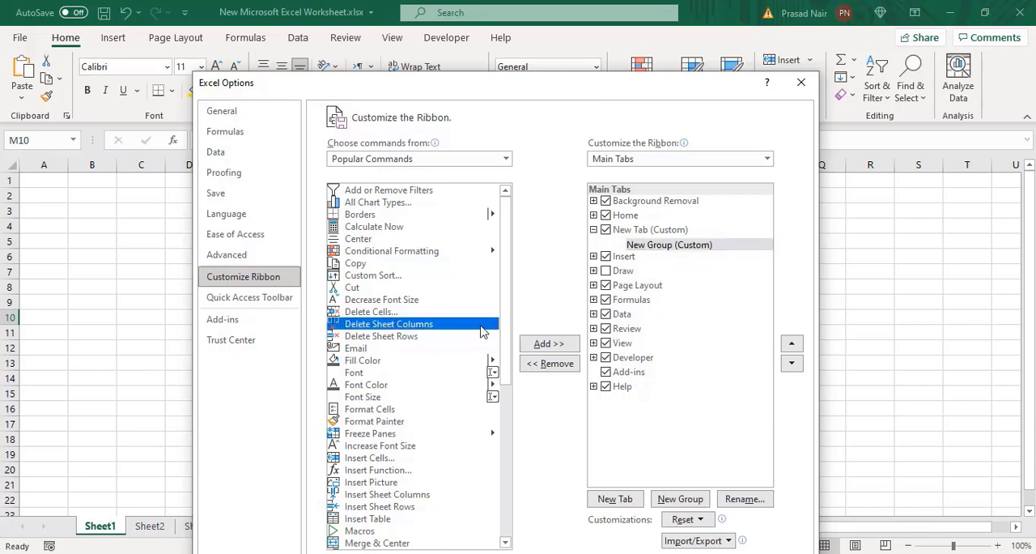
{"action": "left_click", "coordinate": [547, 345]}
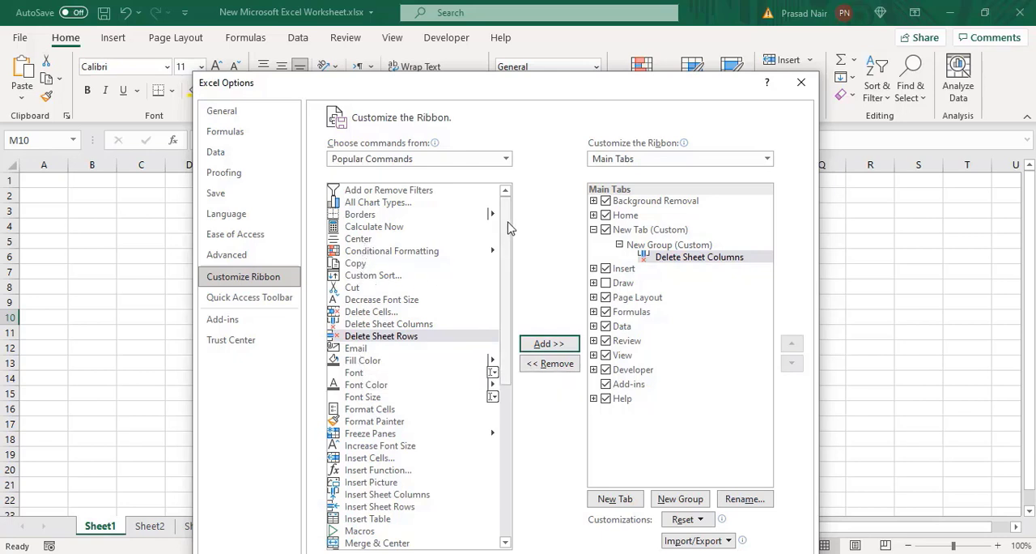
{"action": "left_click_drag", "start_coordinate": [507, 230], "coordinate": [508, 286]}
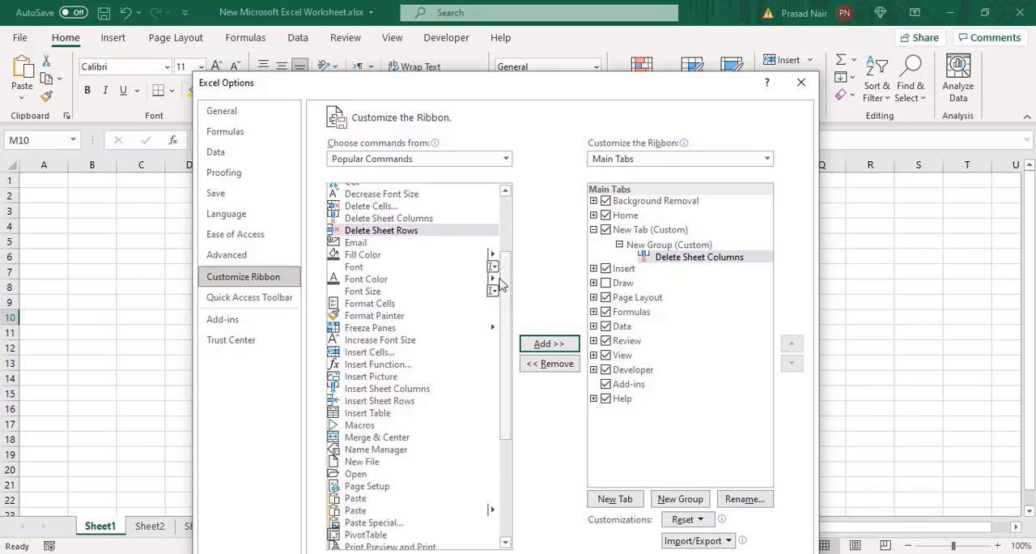
{"action": "left_click", "coordinate": [374, 354]}
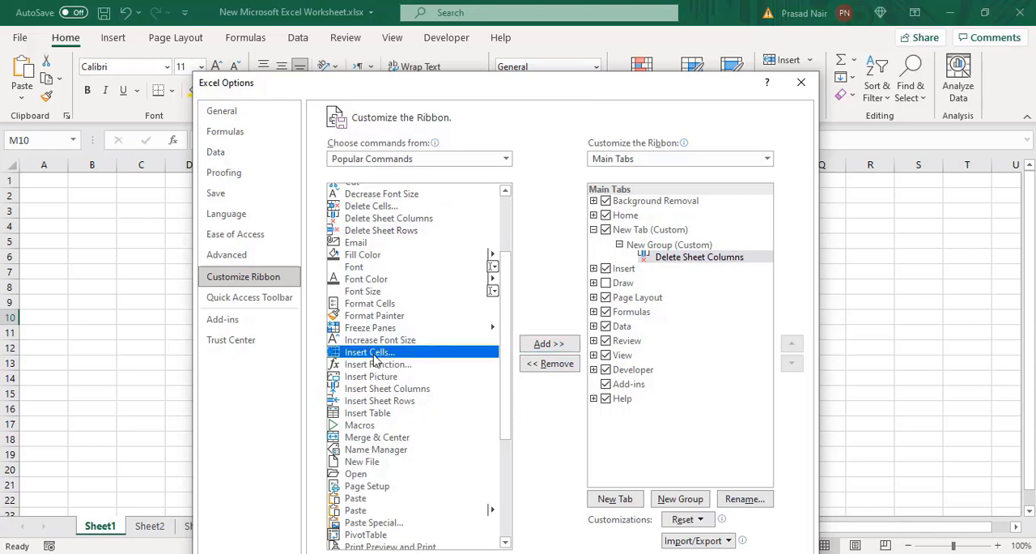
{"action": "left_click", "coordinate": [547, 343]}
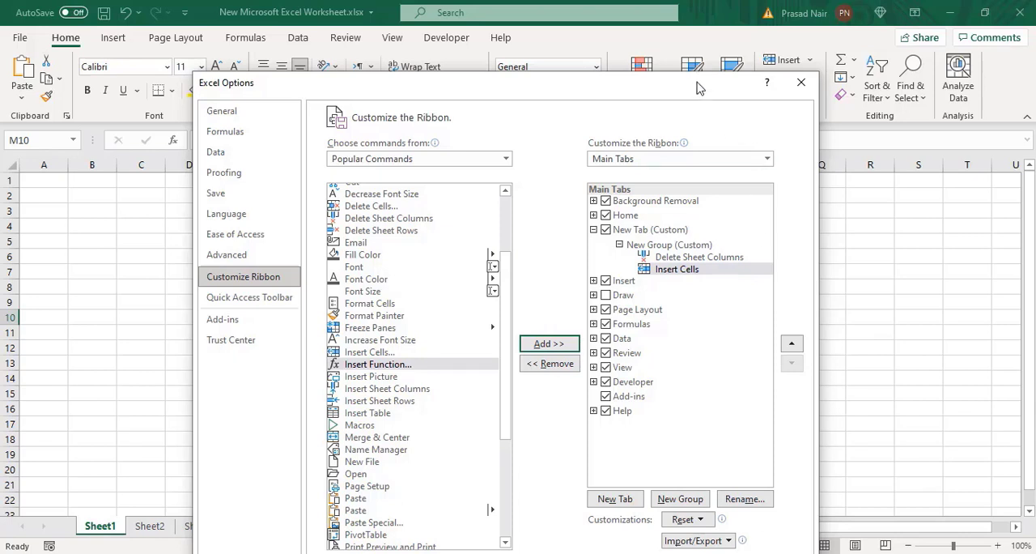
Step: Rename the new custom ribbon tab as Excel Test
{"action": "left_click_drag", "start_coordinate": [700, 93], "coordinate": [703, 54]}
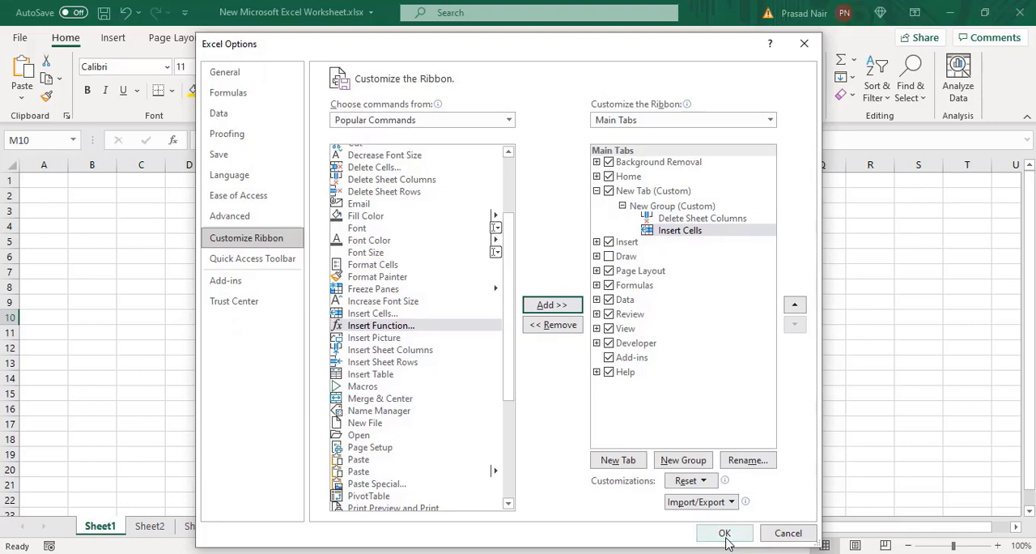
{"action": "left_click", "coordinate": [690, 208]}
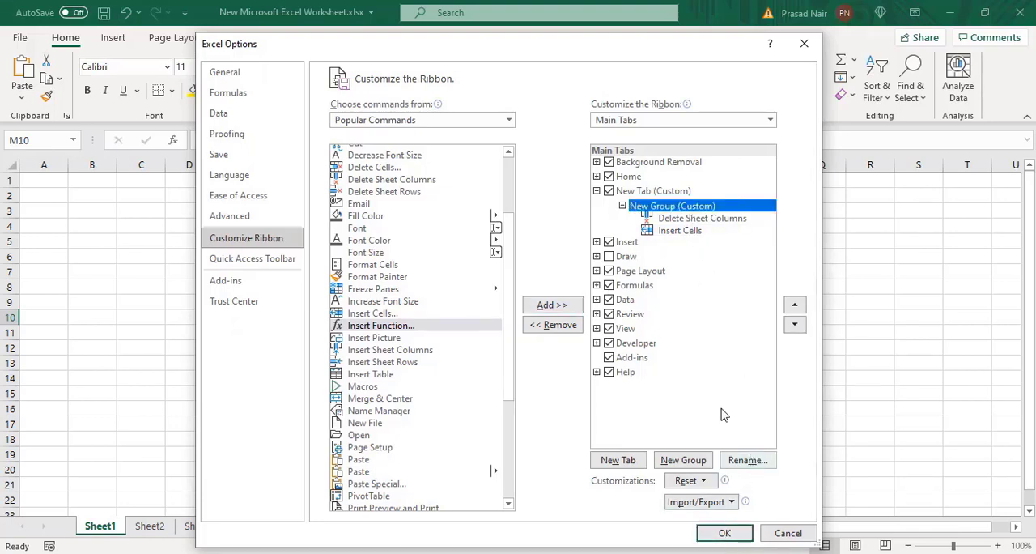
{"action": "left_click", "coordinate": [635, 193]}
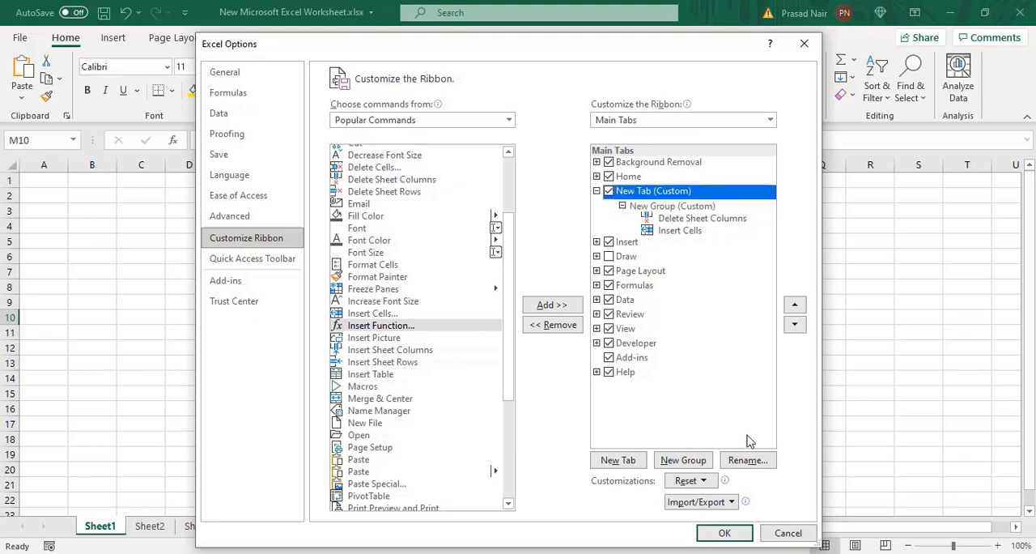
{"action": "left_click", "coordinate": [748, 459]}
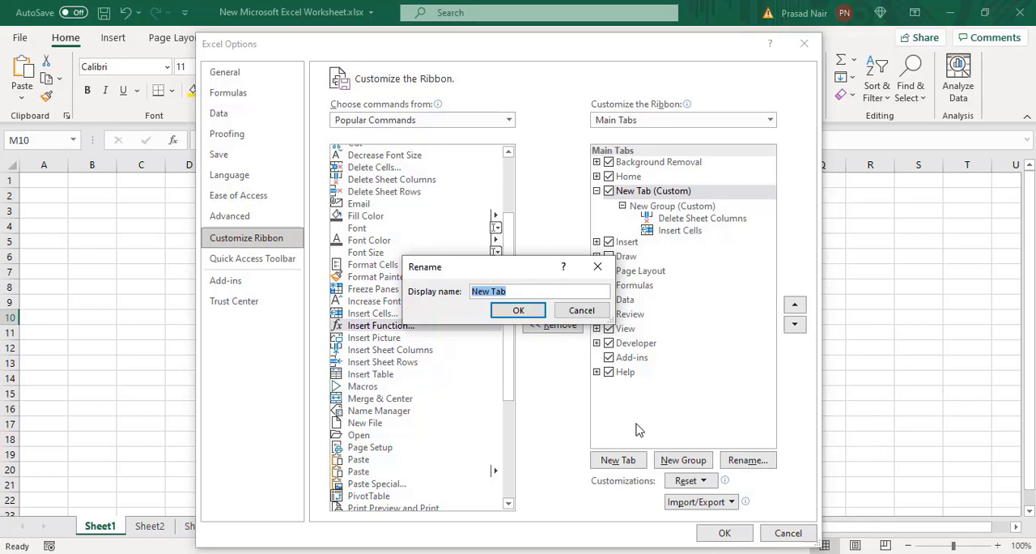
{"action": "type", "text": "Excel Test"}
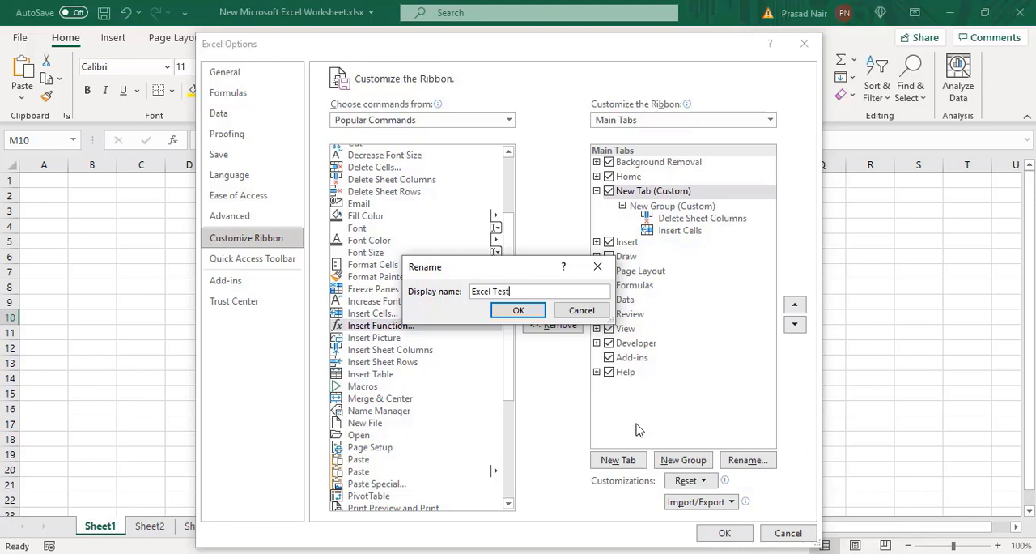
{"action": "left_click", "coordinate": [525, 311]}
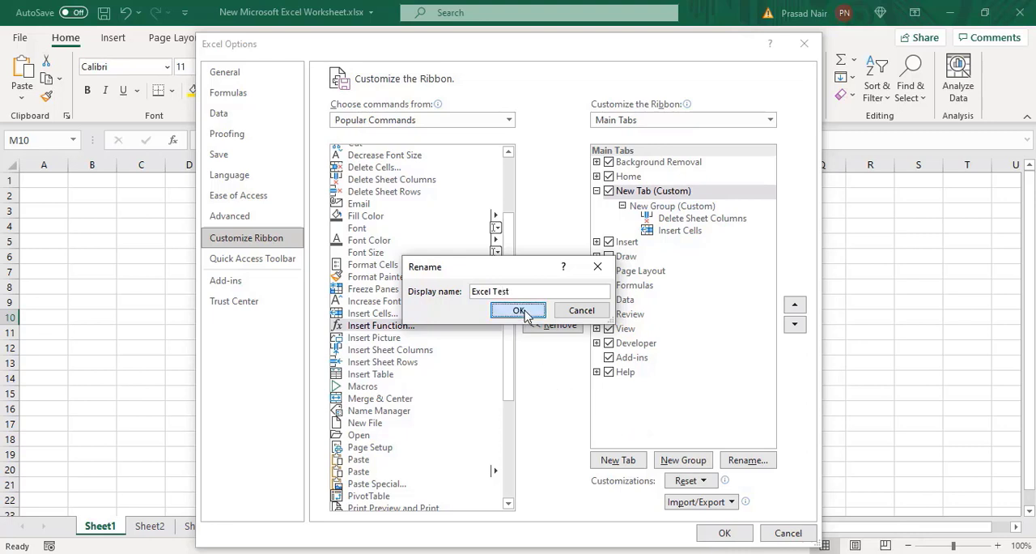
Step: Apply the ribbon customization, show the Excel Test commands and select cell D3
{"action": "left_click", "coordinate": [724, 532]}
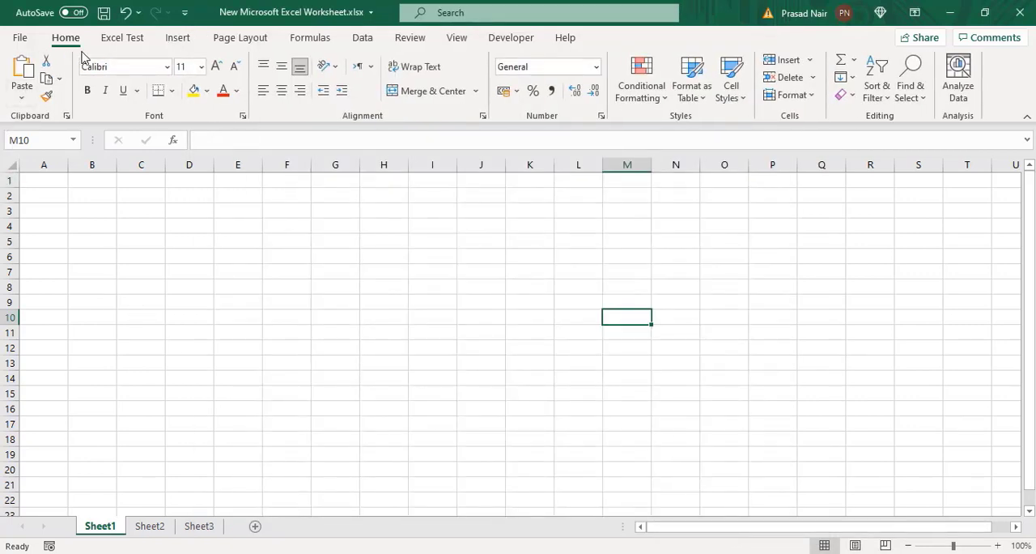
{"action": "left_click", "coordinate": [110, 40]}
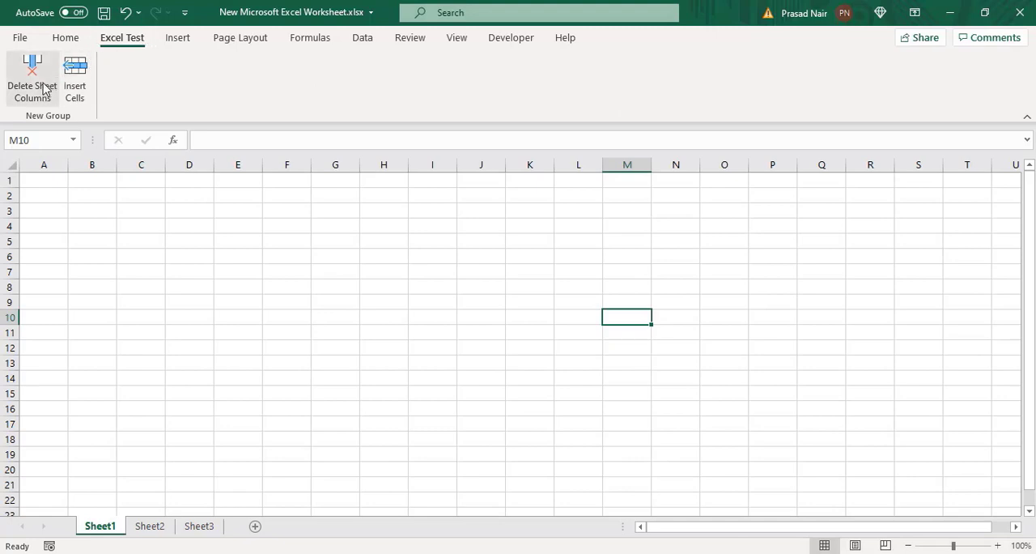
{"action": "left_click", "coordinate": [181, 207]}
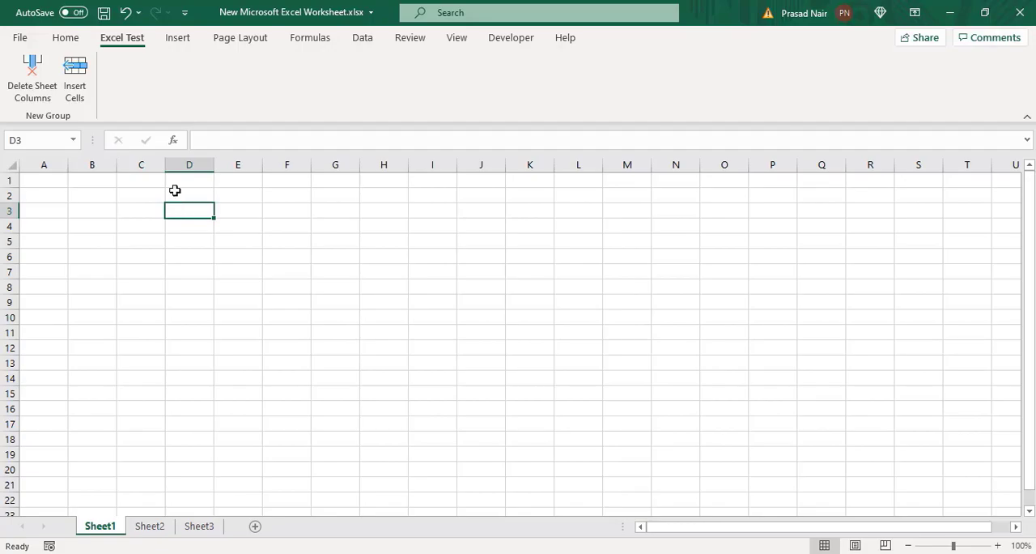
Step: Browse the All Commands list in the ribbon customization options and close the options dialog
{"action": "left_click", "coordinate": [20, 38]}
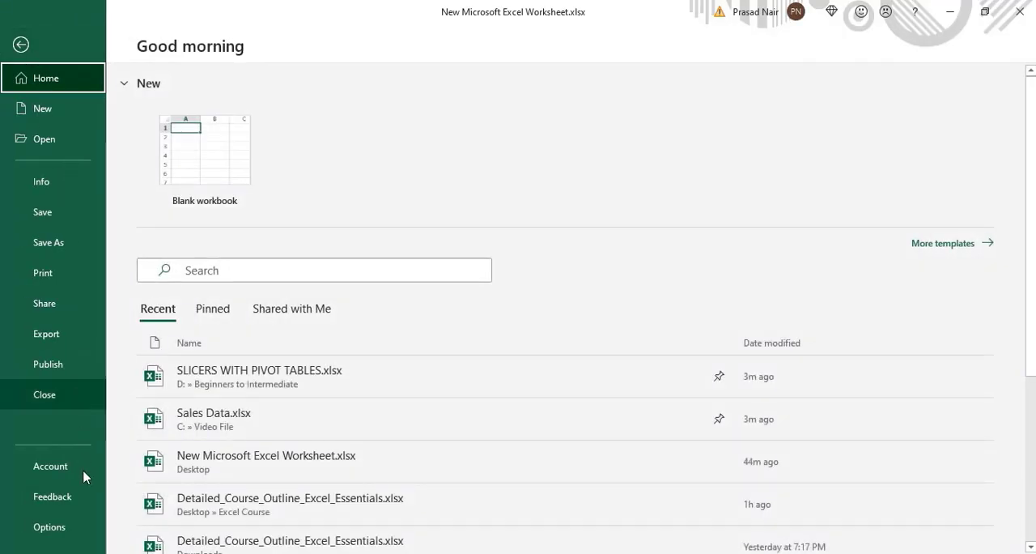
{"action": "left_click", "coordinate": [83, 524]}
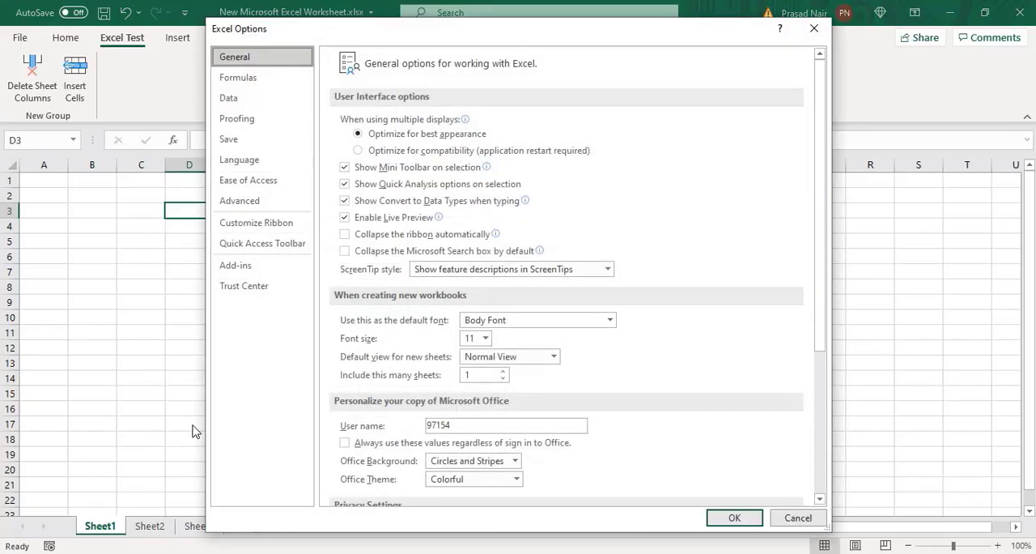
{"action": "left_click", "coordinate": [256, 224]}
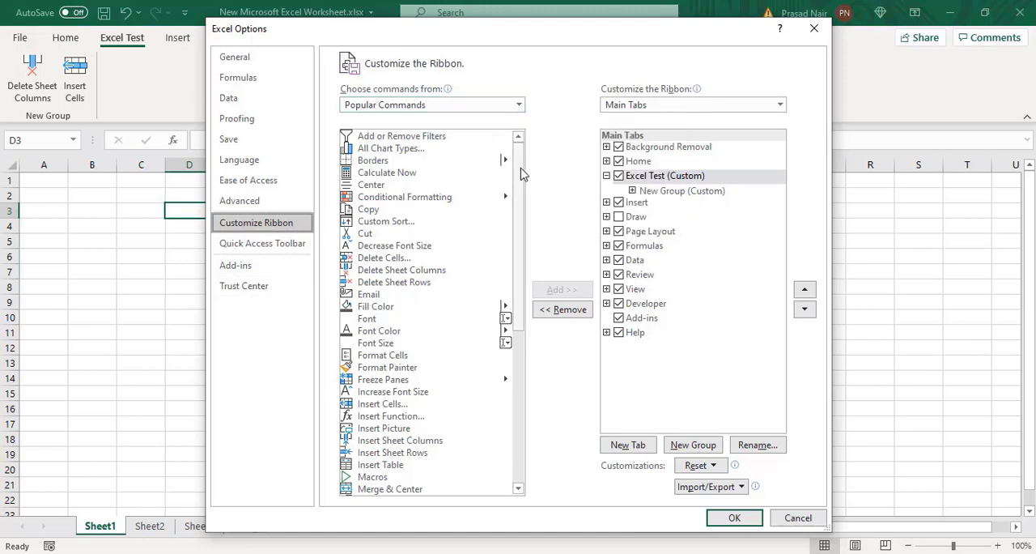
{"action": "left_click", "coordinate": [519, 105]}
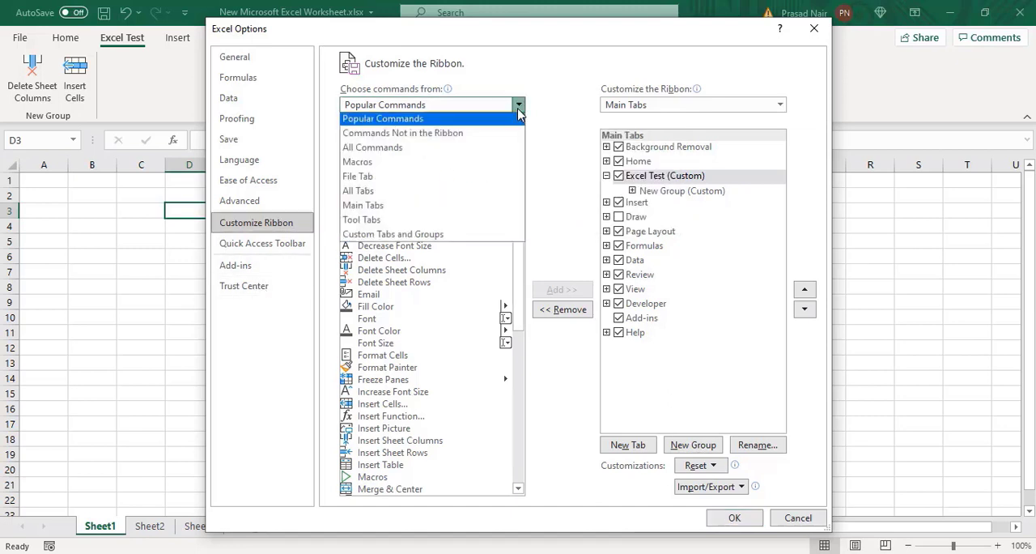
{"action": "left_click", "coordinate": [474, 154]}
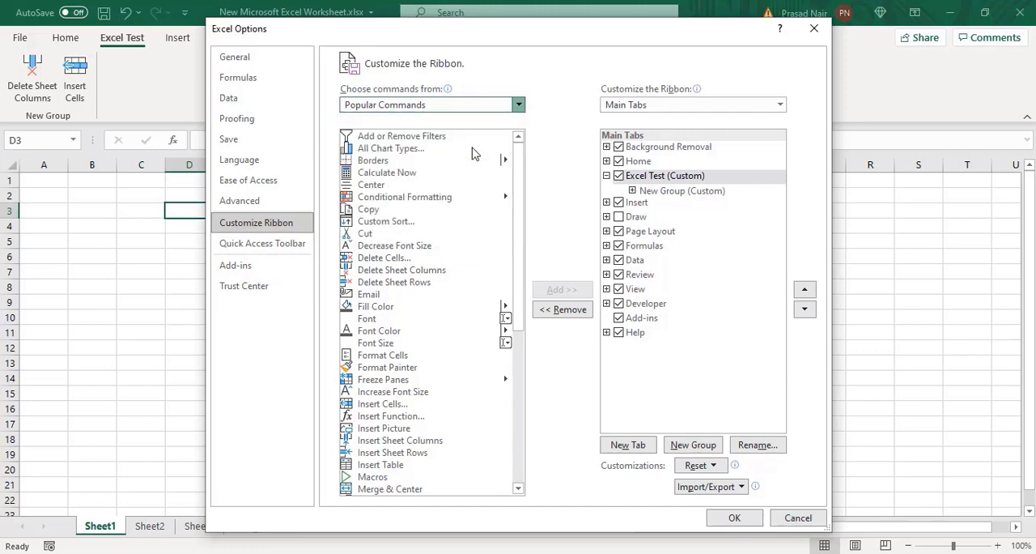
{"action": "mouse_move", "coordinate": [517, 152]}
{"action": "left_mouse_down"}
{"action": "mouse_move", "coordinate": [515, 351]}
{"action": "mouse_move", "coordinate": [499, 402]}
{"action": "left_mouse_up"}
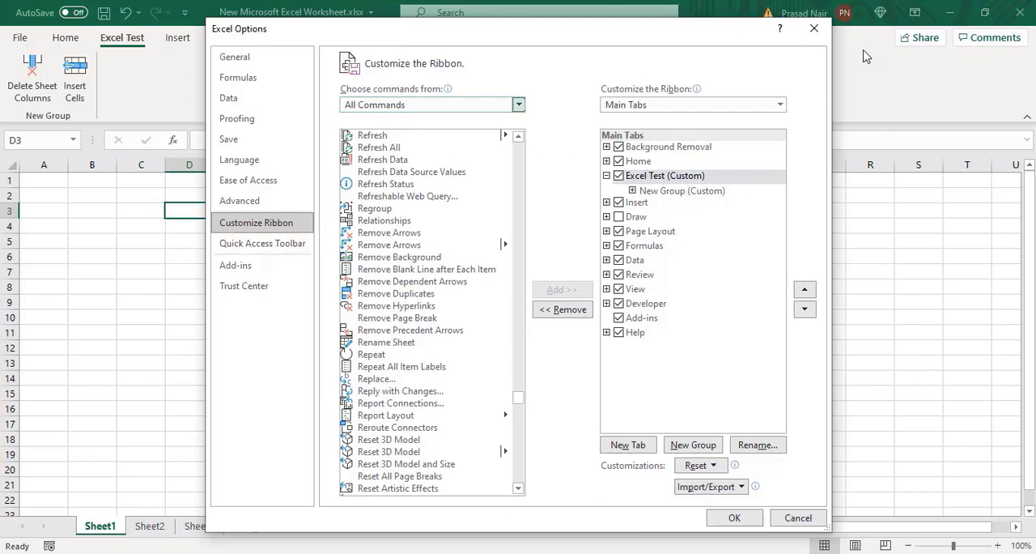
{"action": "left_click", "coordinate": [813, 28]}
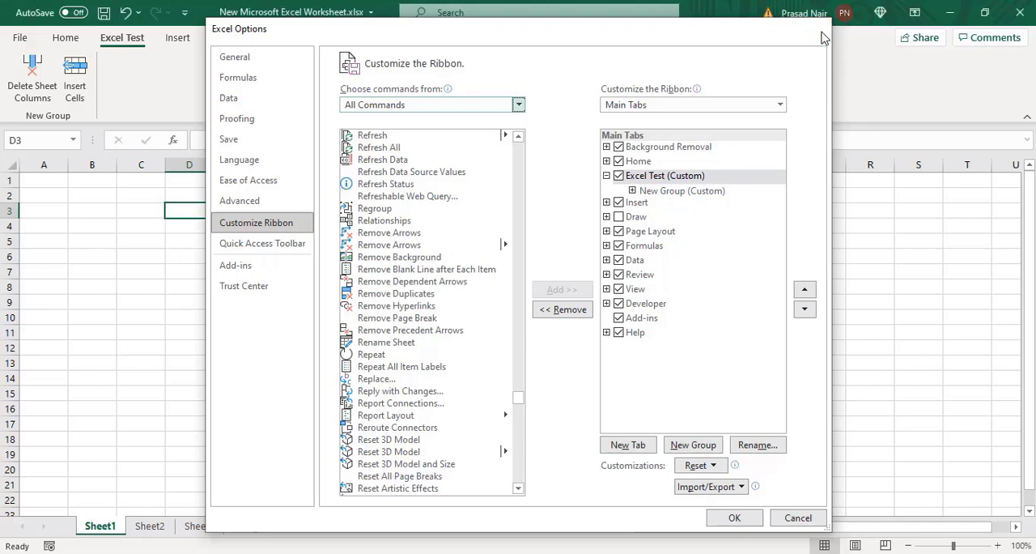
Step: Add the Camera command from All Commands to the Quick Access Toolbar for all documents and select cell G5
{"action": "left_click", "coordinate": [186, 16]}
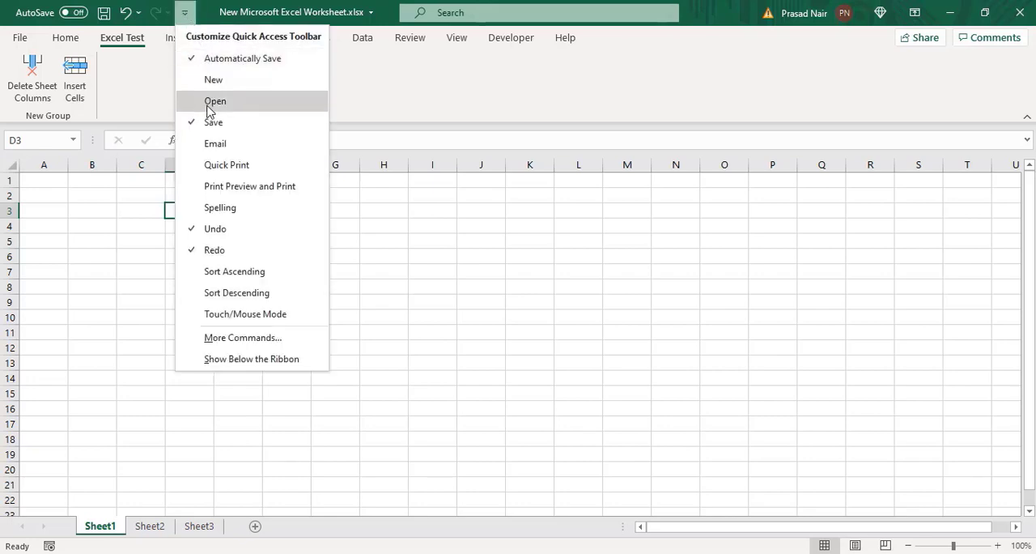
{"action": "left_click", "coordinate": [231, 338]}
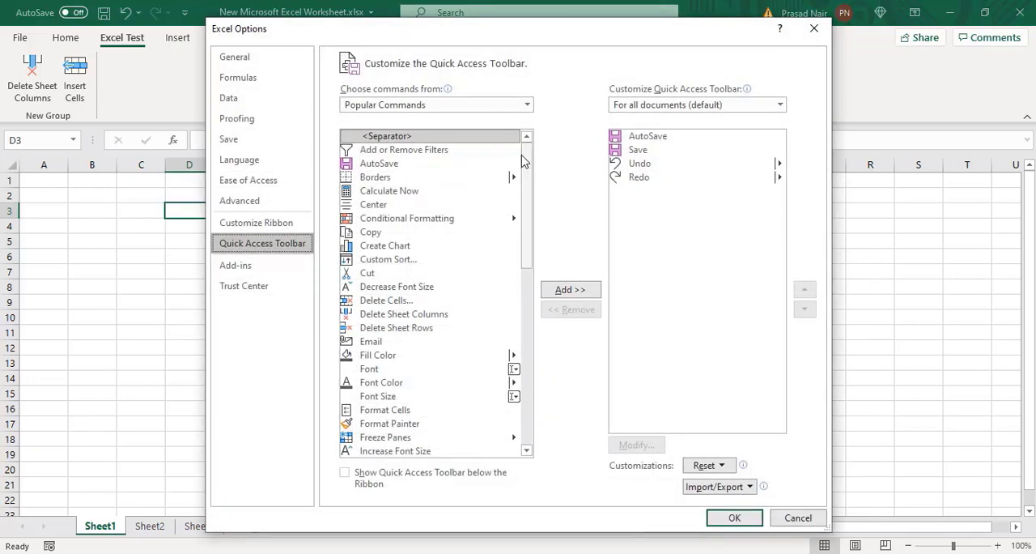
{"action": "left_click", "coordinate": [527, 104]}
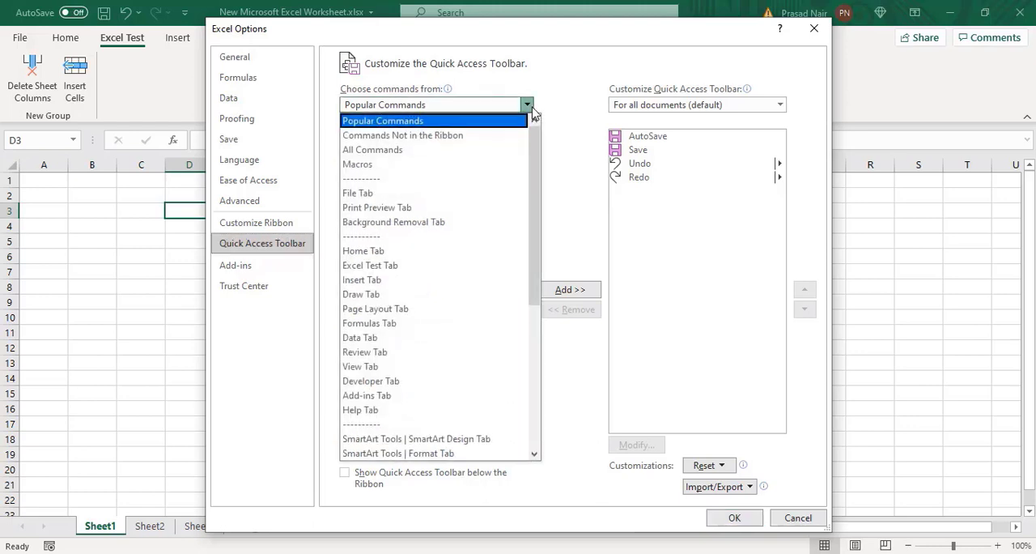
{"action": "left_click", "coordinate": [480, 160]}
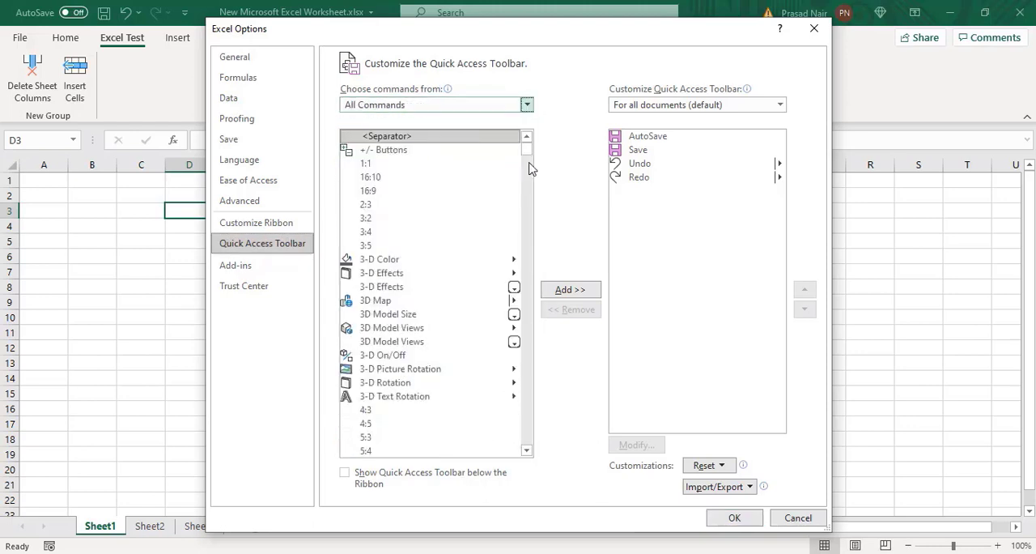
{"action": "left_click_drag", "start_coordinate": [528, 154], "coordinate": [531, 185]}
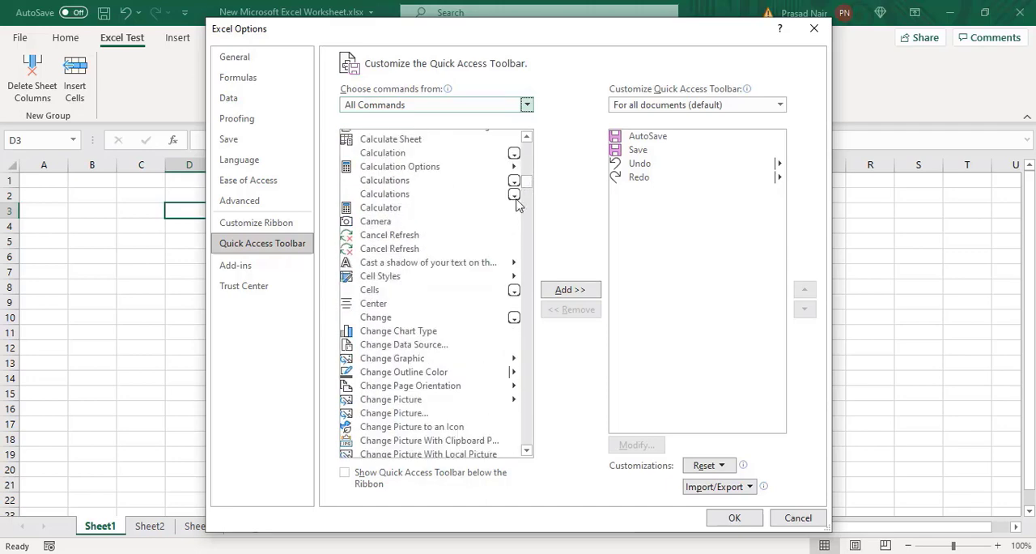
{"action": "left_click", "coordinate": [377, 224]}
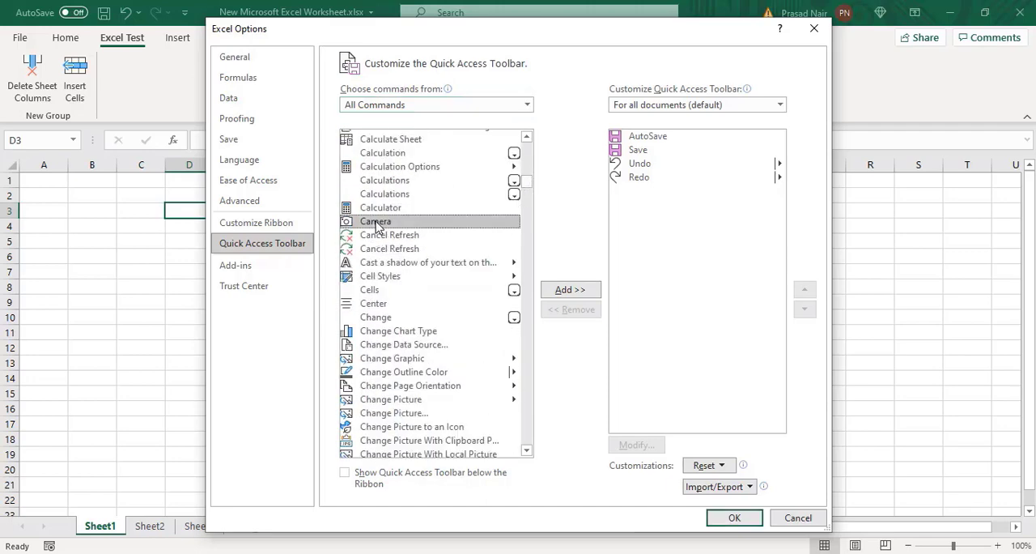
{"action": "left_click", "coordinate": [571, 291]}
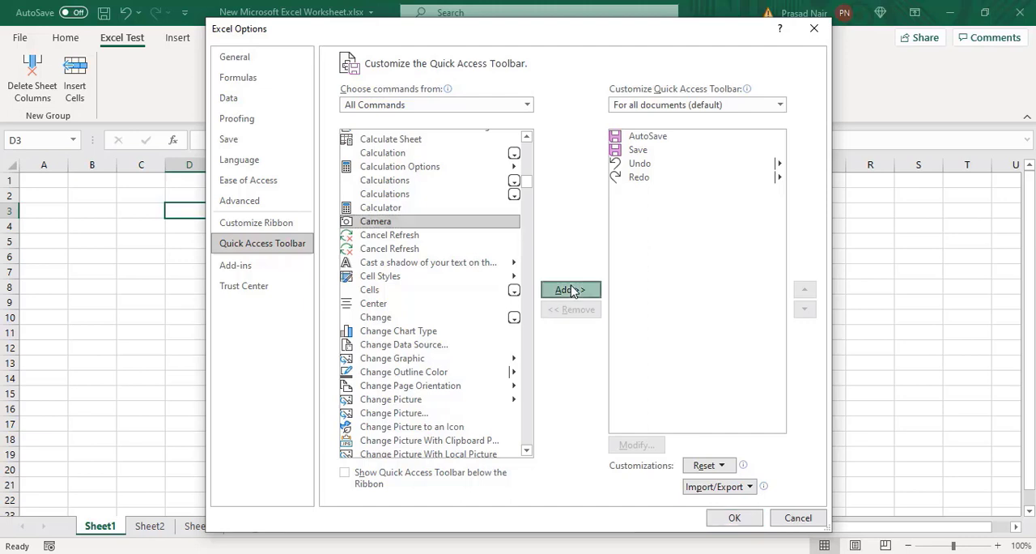
{"action": "left_click", "coordinate": [725, 514]}
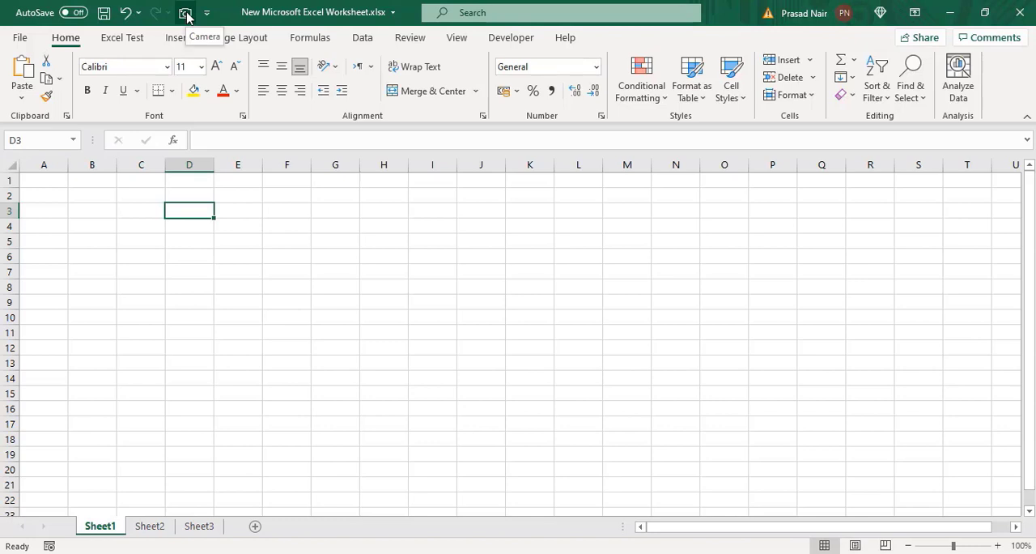
{"action": "left_click", "coordinate": [341, 246]}
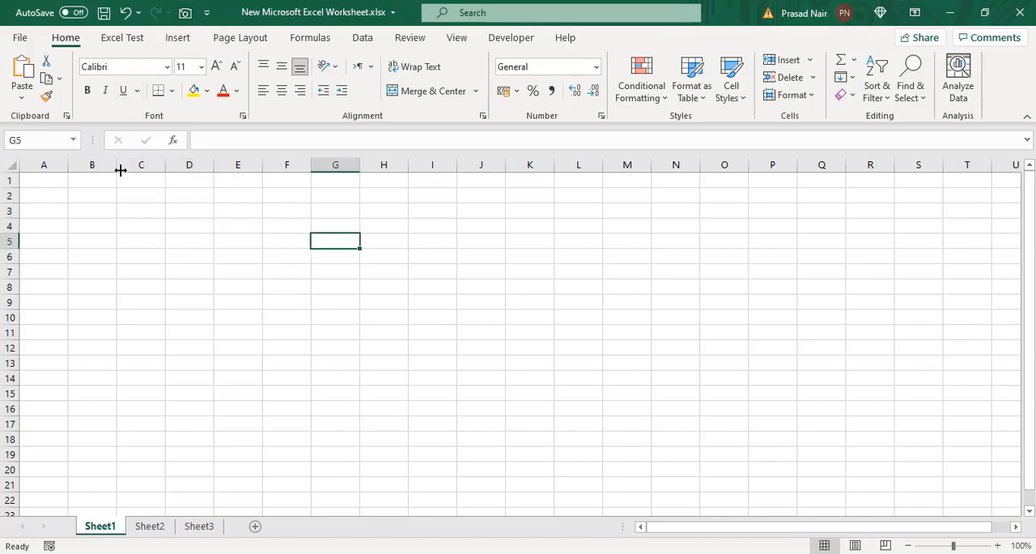
Step: Move the Quick Access Toolbar below the ribbon and select cell C7
{"action": "left_click", "coordinate": [208, 13]}
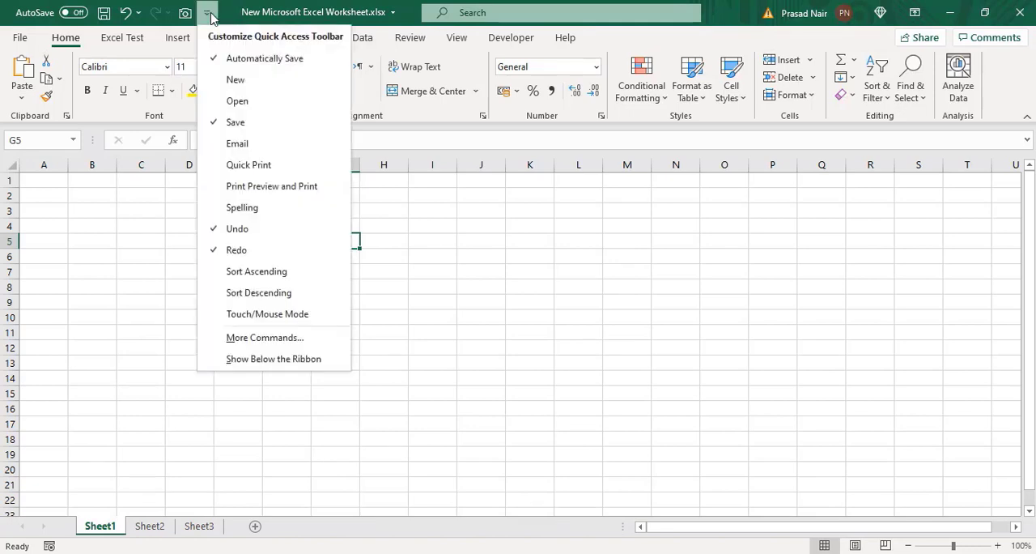
{"action": "left_click", "coordinate": [246, 360]}
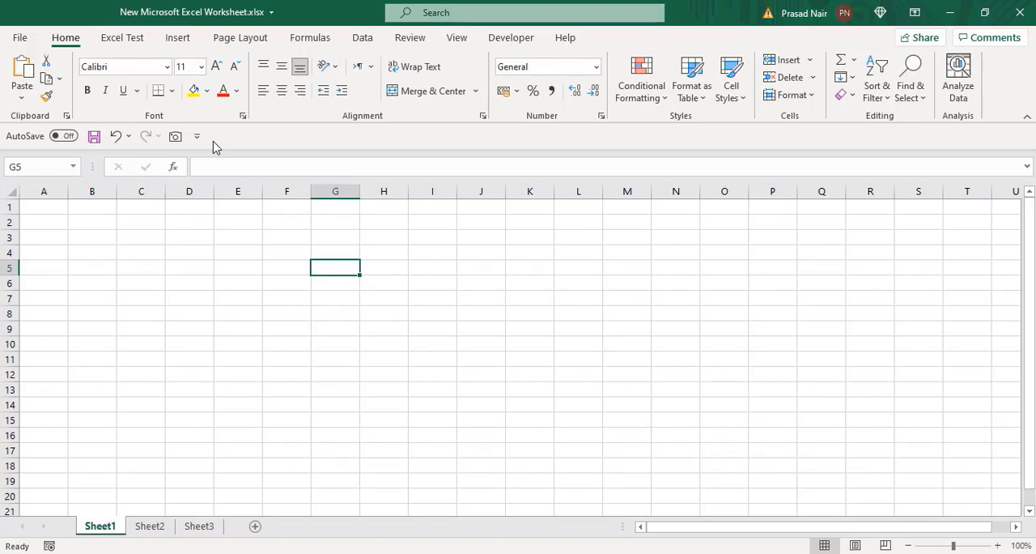
{"action": "left_click", "coordinate": [164, 296]}
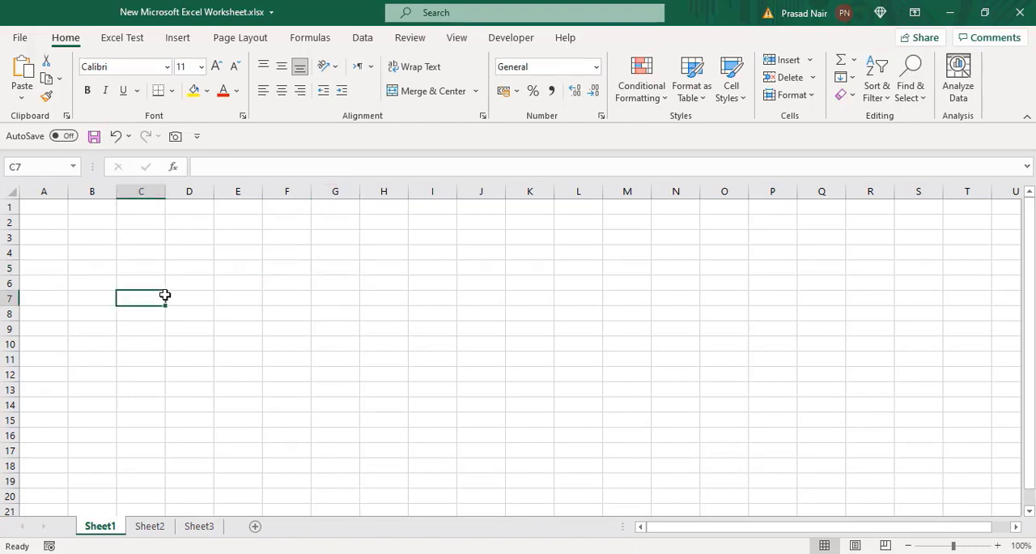